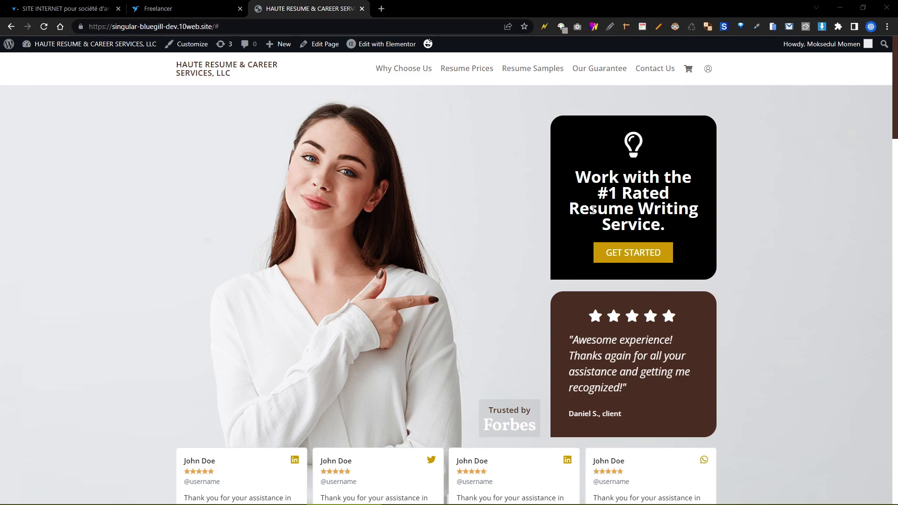
- Scroll through the home page, then launch it in Elementor from the admin bar's Edit with Elementor
{"action": "scroll", "coordinate": [593, 209], "scroll_direction": "down", "scroll_amount": 3}
{"action": "scroll", "coordinate": [328, 292], "scroll_direction": "down", "scroll_amount": 2}
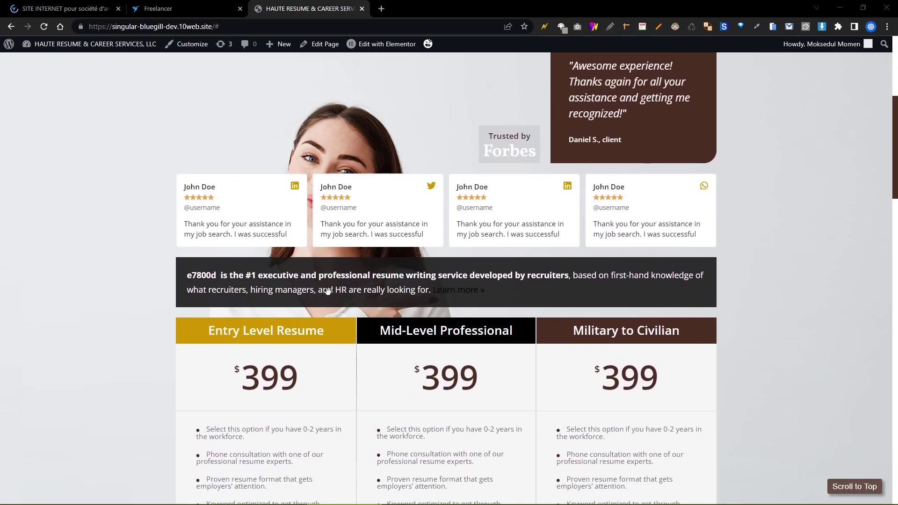
{"action": "scroll", "coordinate": [373, 235], "scroll_direction": "down", "scroll_amount": 10}
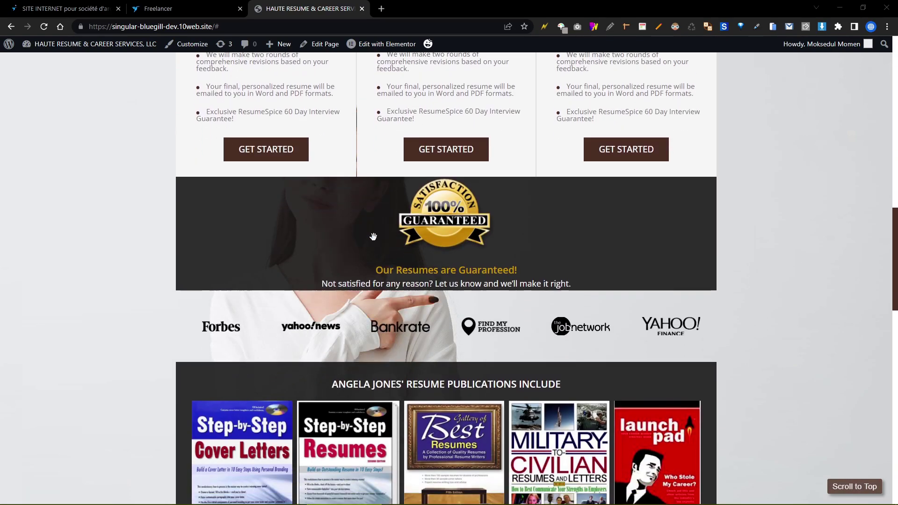
{"action": "scroll", "coordinate": [407, 238], "scroll_direction": "up", "scroll_amount": 12}
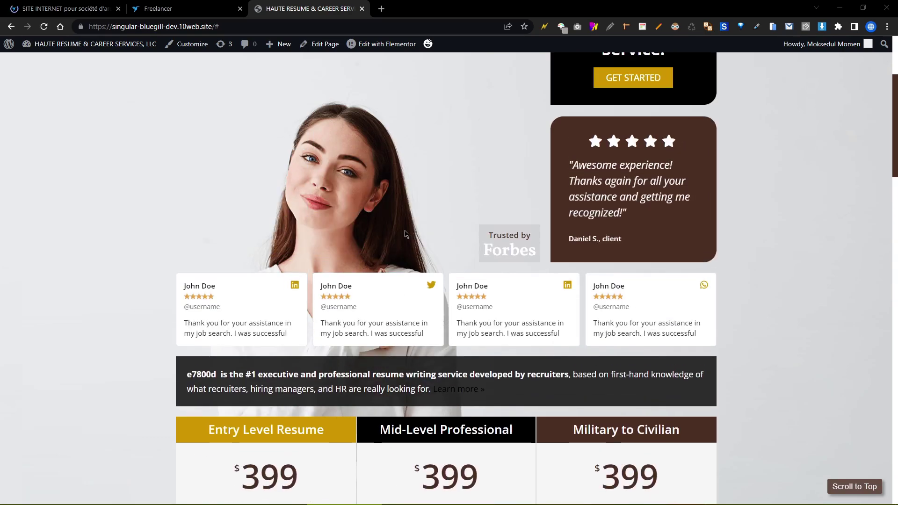
{"action": "scroll", "coordinate": [406, 232], "scroll_direction": "down", "scroll_amount": 7}
{"action": "scroll", "coordinate": [406, 232], "scroll_direction": "down", "scroll_amount": 1}
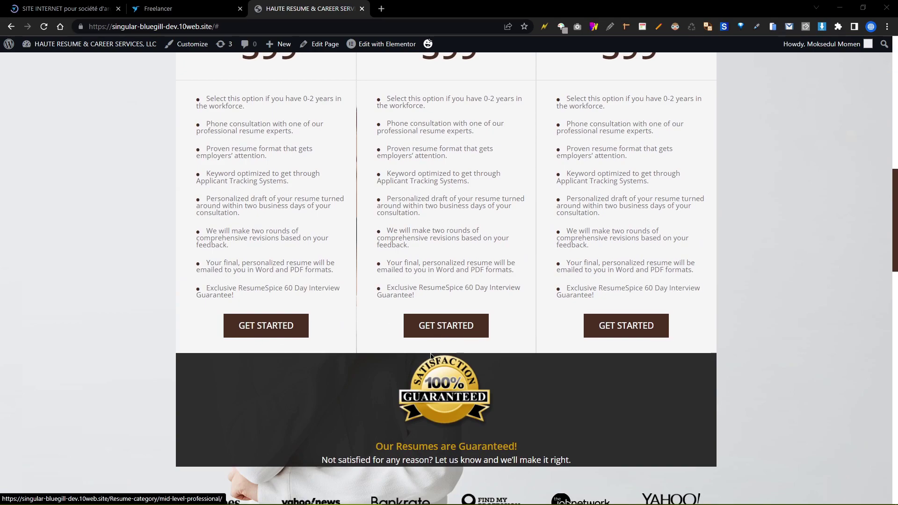
{"action": "scroll", "coordinate": [419, 254], "scroll_direction": "up", "scroll_amount": 8}
{"action": "scroll", "coordinate": [420, 254], "scroll_direction": "up", "scroll_amount": 4}
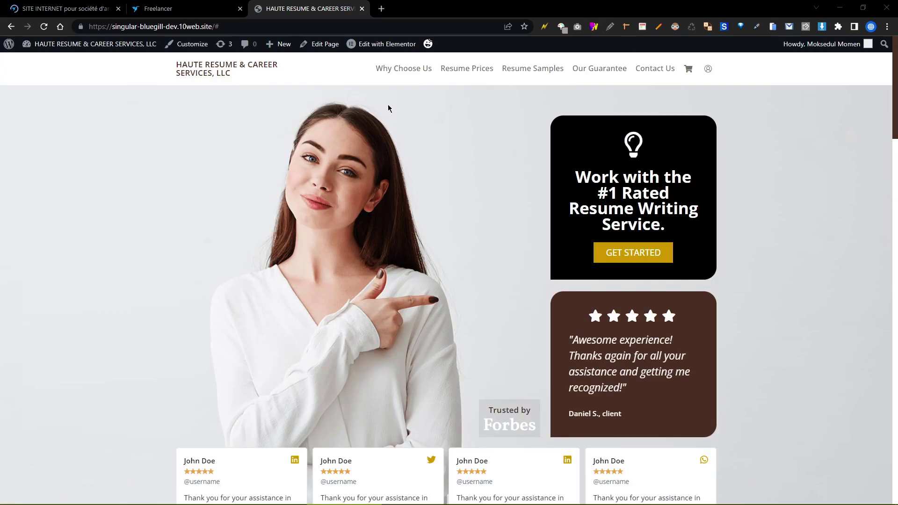
{"action": "mouse_move", "coordinate": [354, 47]}
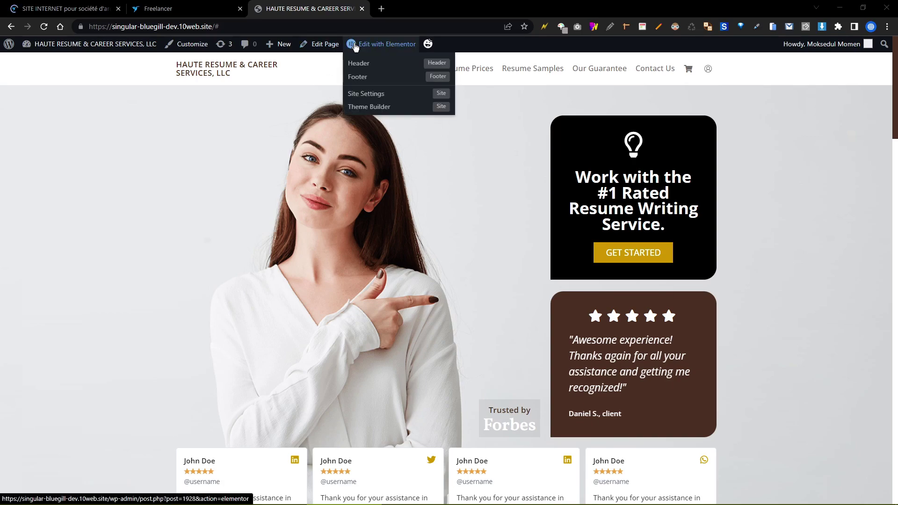
{"action": "left_click", "coordinate": [380, 48]}
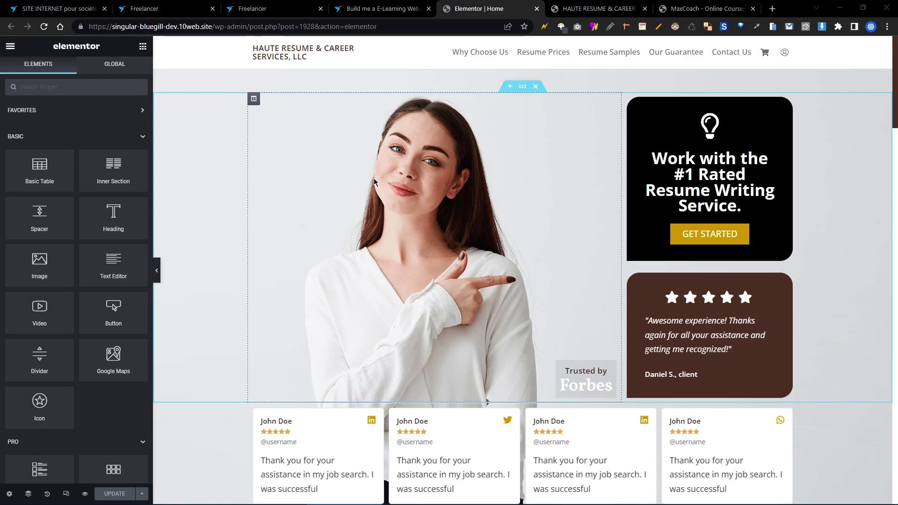
- Open the first $399 Entry Level Resume price table's settings via its right-click menu
{"action": "scroll", "coordinate": [375, 179], "scroll_direction": "down", "scroll_amount": 15}
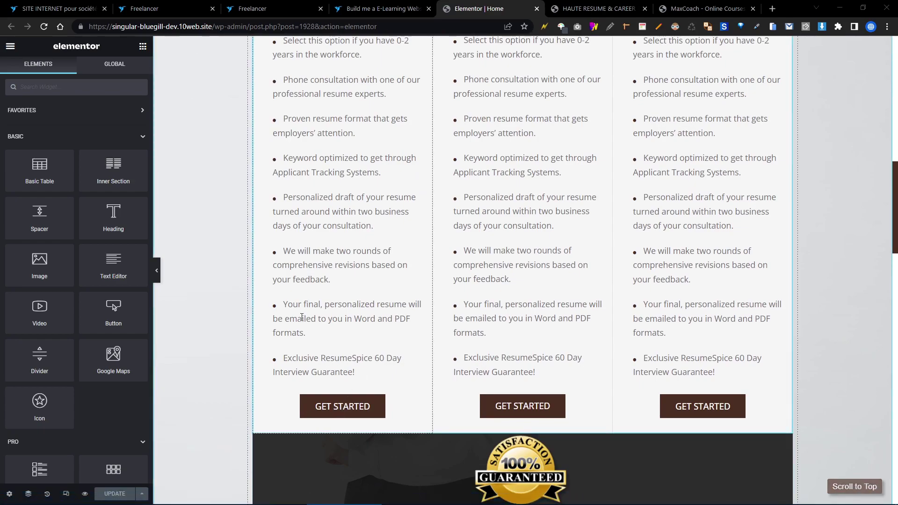
{"action": "scroll", "coordinate": [302, 317], "scroll_direction": "up", "scroll_amount": 3}
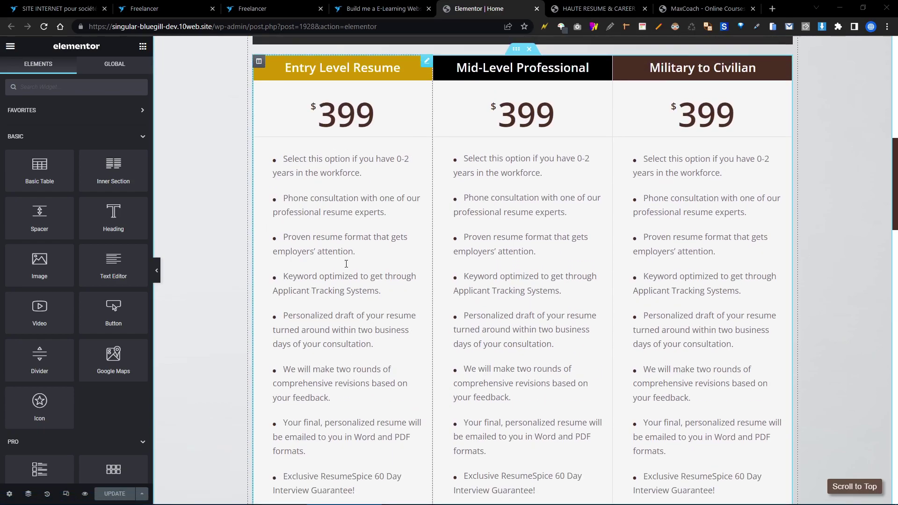
{"action": "scroll", "coordinate": [272, 237], "scroll_direction": "down", "scroll_amount": 4}
{"action": "scroll", "coordinate": [300, 258], "scroll_direction": "up", "scroll_amount": 3}
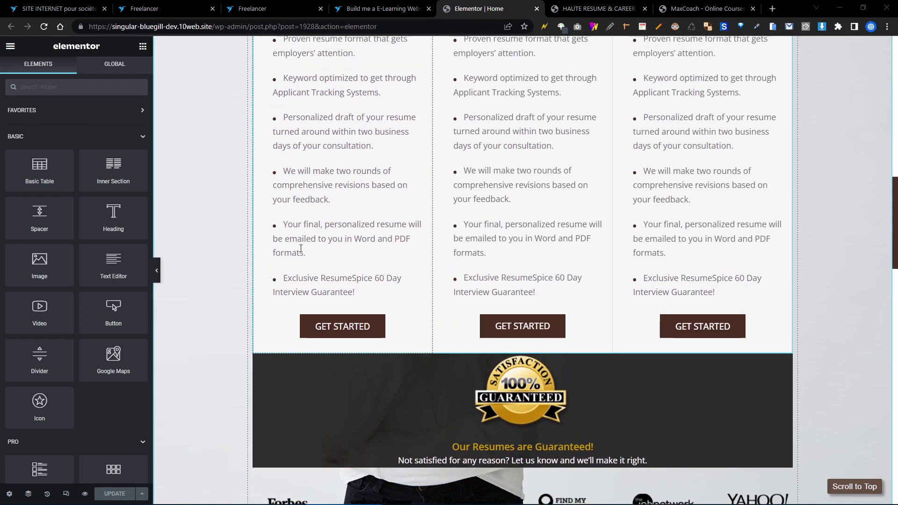
{"action": "right_click", "coordinate": [313, 160]}
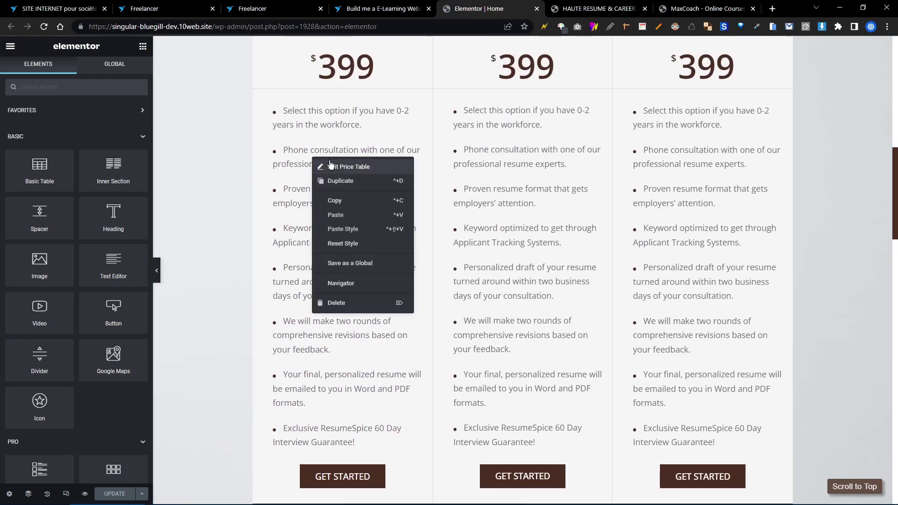
{"action": "left_click", "coordinate": [353, 170]}
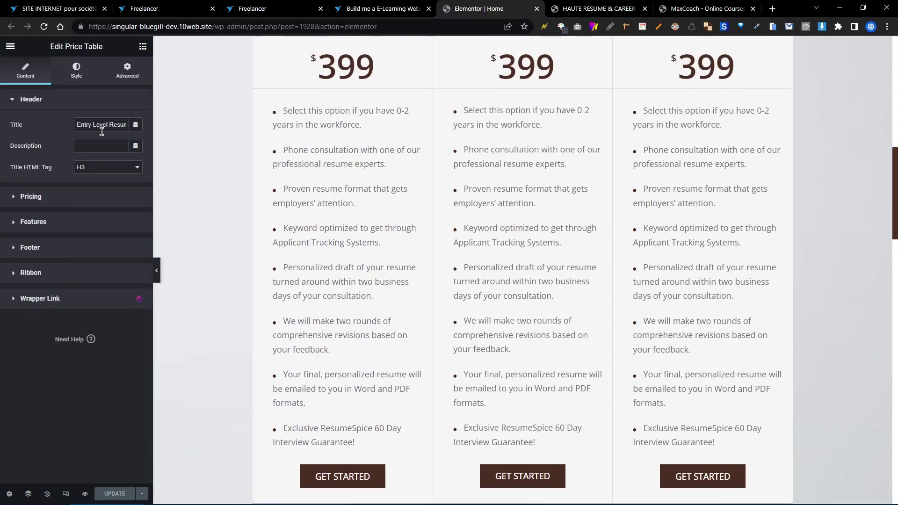
- In the Style tab, collapse Header and expand the Footer button styling section
{"action": "left_click", "coordinate": [83, 73]}
{"action": "left_click", "coordinate": [77, 97]}
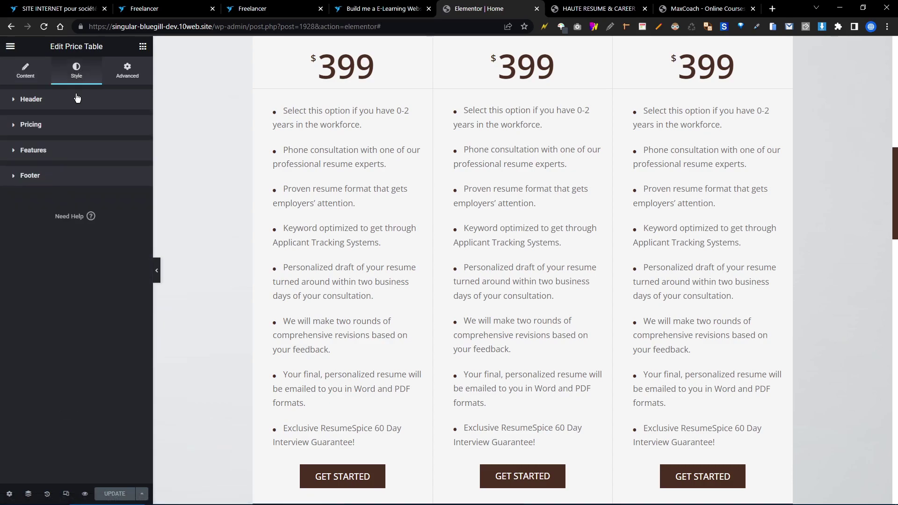
{"action": "left_click", "coordinate": [37, 182]}
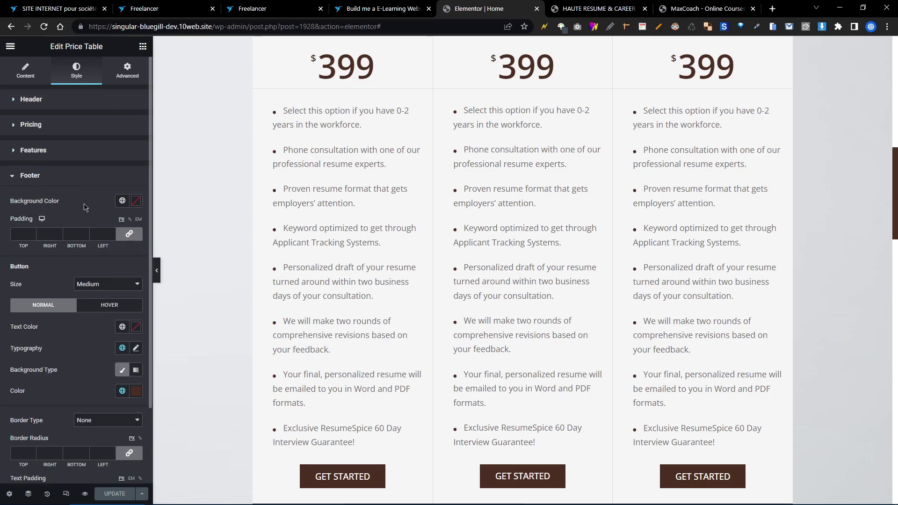
{"action": "scroll", "coordinate": [85, 207], "scroll_direction": "down", "scroll_amount": 2}
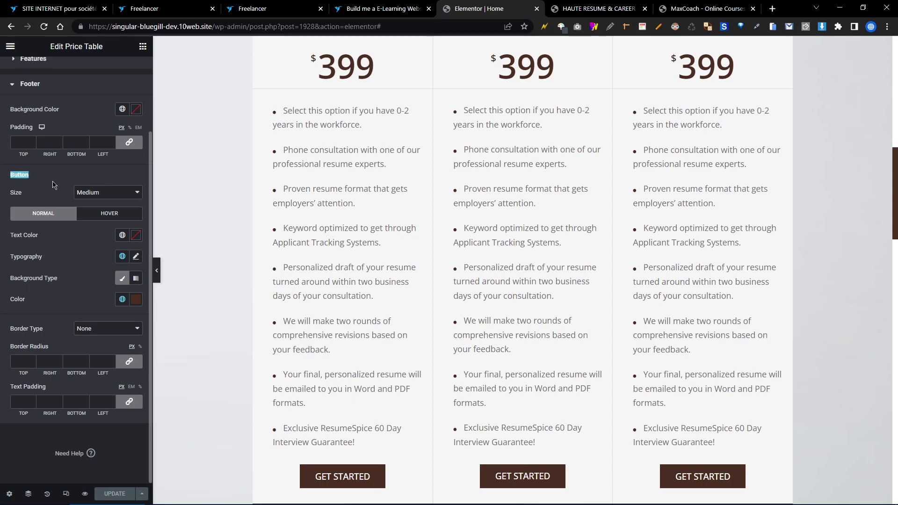
- Try the button size at Small and Large, then set it back to Medium
{"action": "scroll", "coordinate": [287, 215], "scroll_direction": "down", "scroll_amount": 2}
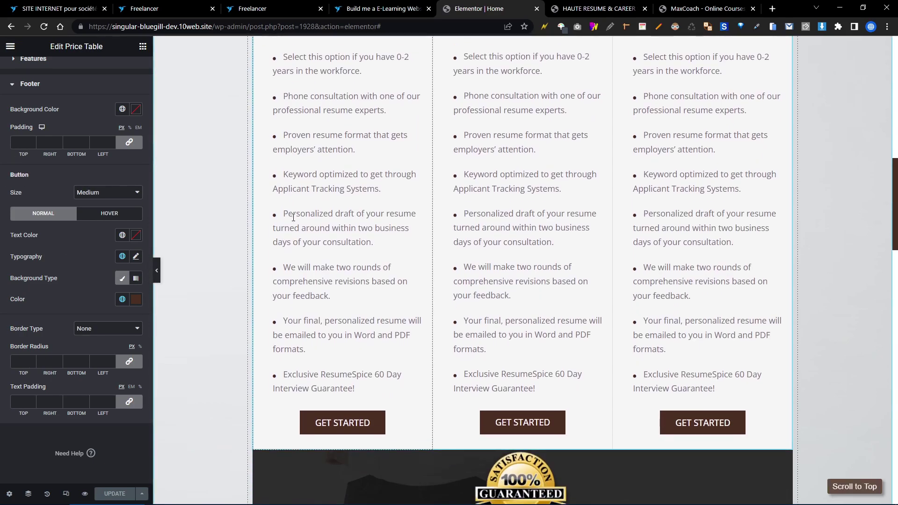
{"action": "left_click", "coordinate": [107, 192]}
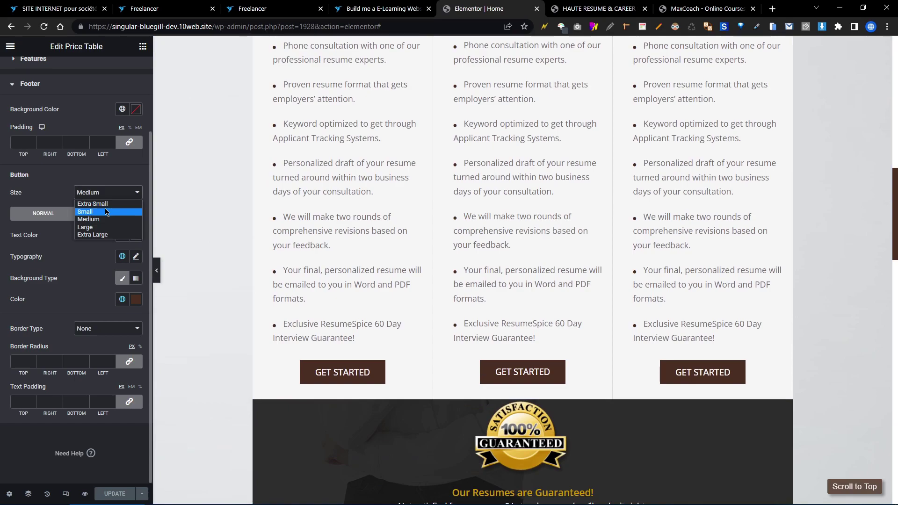
{"action": "left_click", "coordinate": [91, 209]}
{"action": "left_click", "coordinate": [116, 192]}
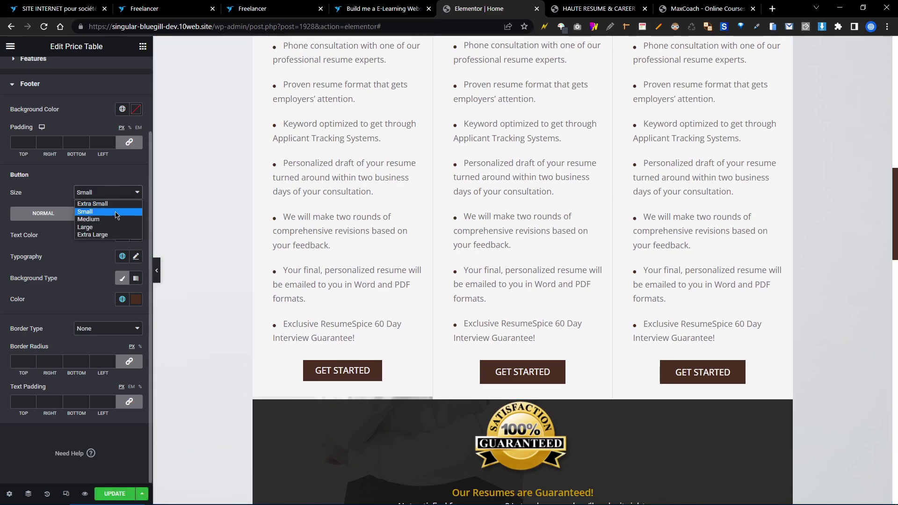
{"action": "left_click", "coordinate": [115, 227]}
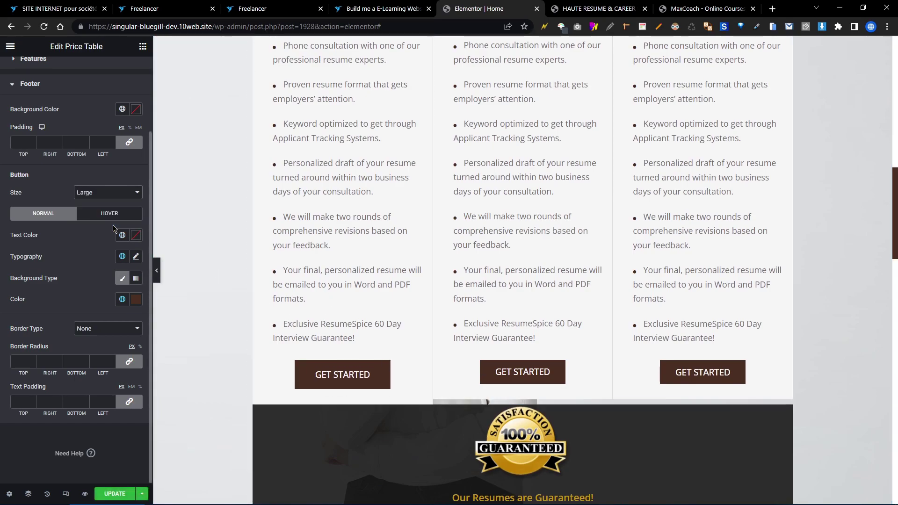
{"action": "left_click", "coordinate": [103, 187]}
{"action": "left_click", "coordinate": [93, 218]}
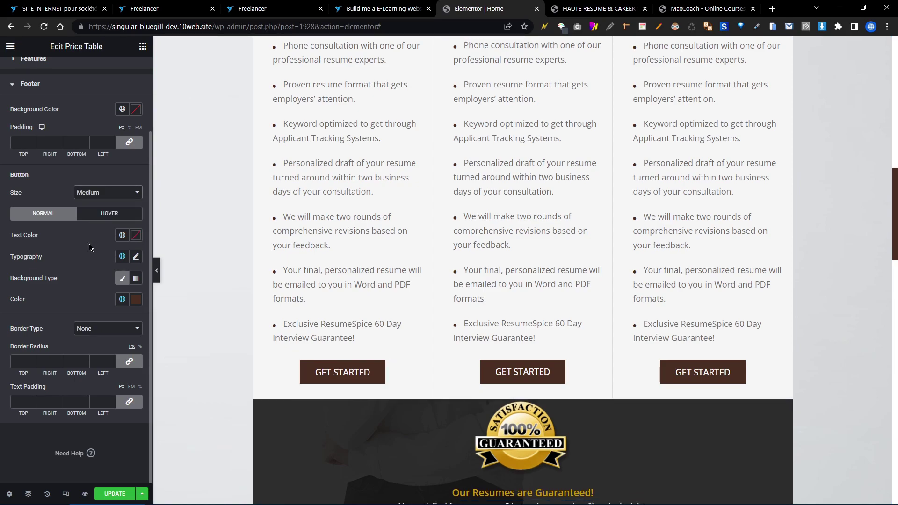
- Set the button text colour to global kala, then change it to white sada
{"action": "left_click", "coordinate": [122, 234]}
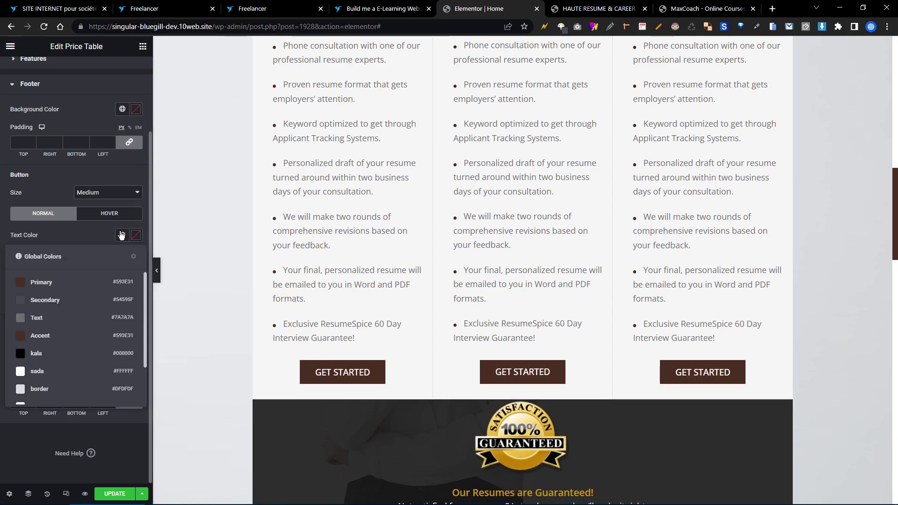
{"action": "left_click", "coordinate": [56, 352]}
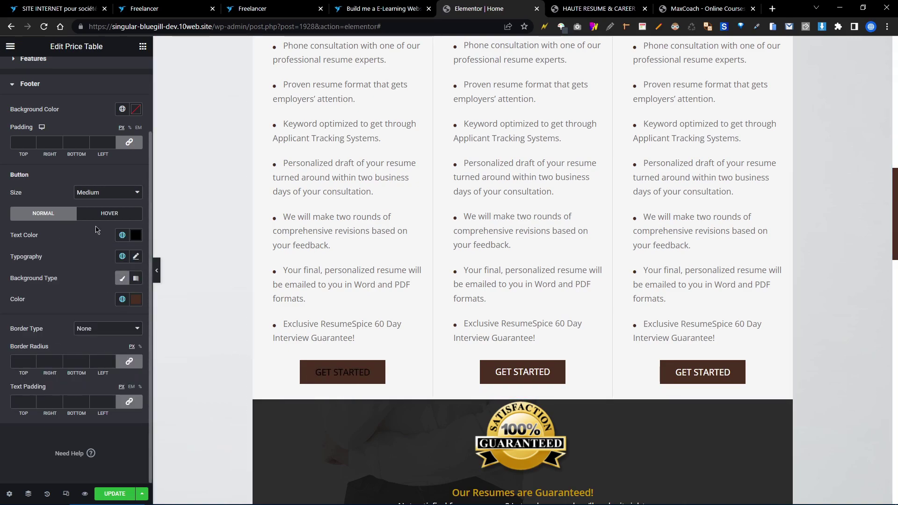
{"action": "left_click", "coordinate": [122, 235]}
{"action": "scroll", "coordinate": [61, 347], "scroll_direction": "down", "scroll_amount": 2}
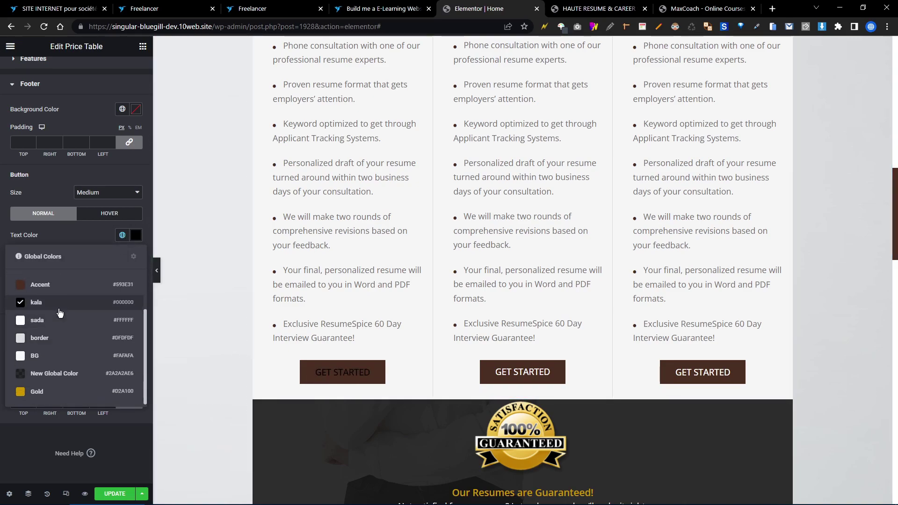
{"action": "left_click", "coordinate": [54, 321]}
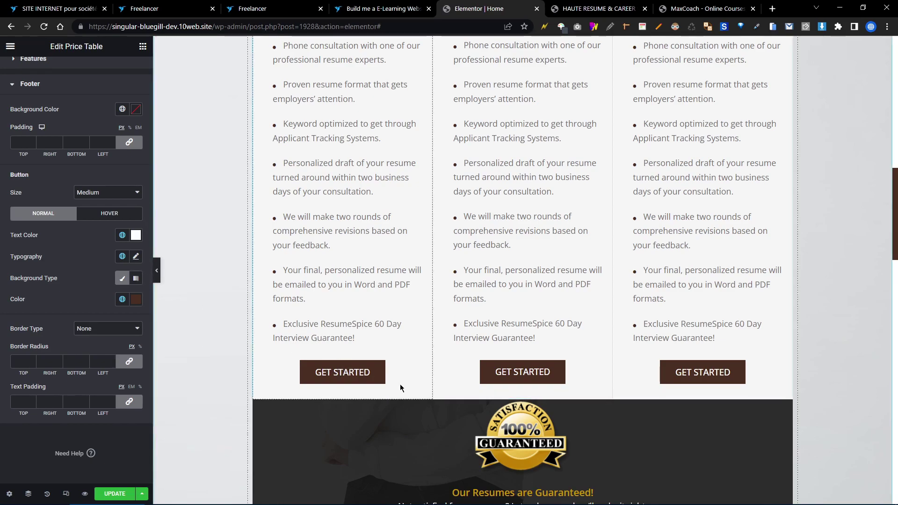
- Try orange #FF5402 and Gold for the button background, settling on the Accent colour #593E31
{"action": "left_click", "coordinate": [135, 304]}
{"action": "left_click", "coordinate": [135, 339]}
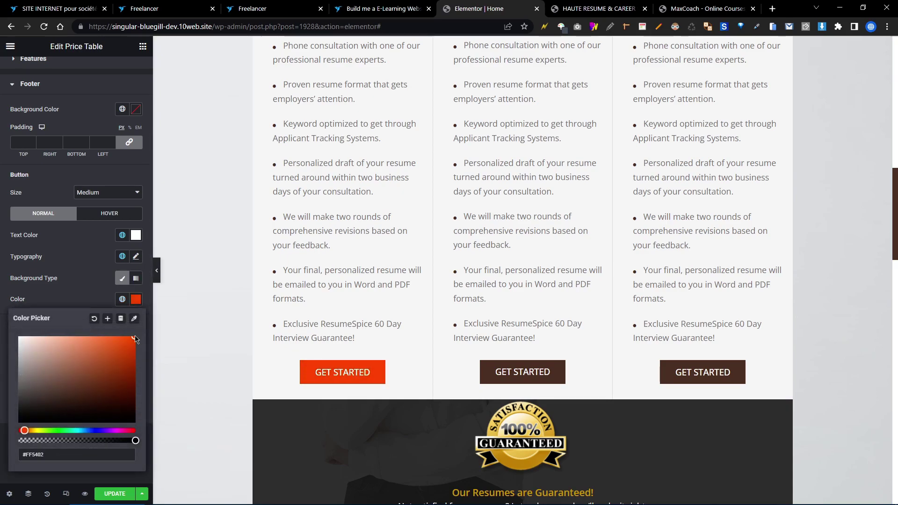
{"action": "left_click", "coordinate": [136, 302]}
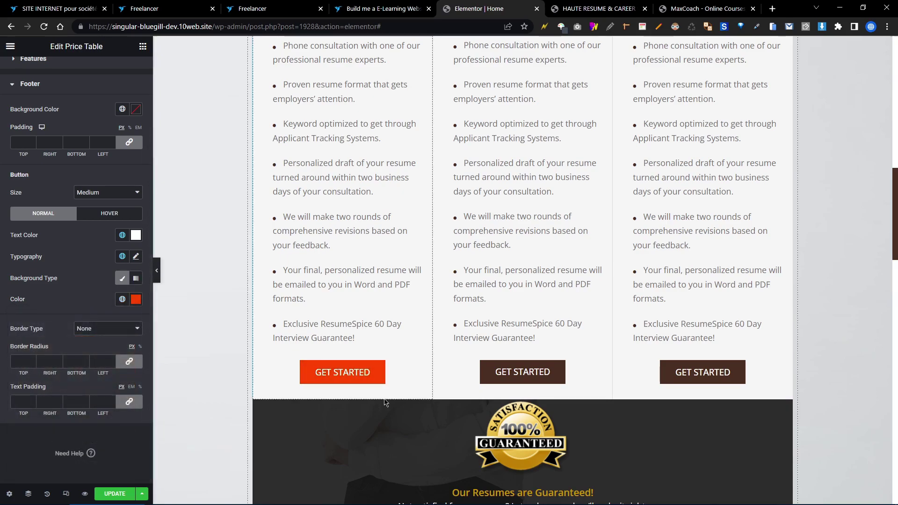
{"action": "left_click", "coordinate": [120, 302]}
{"action": "scroll", "coordinate": [56, 421], "scroll_direction": "down", "scroll_amount": 3}
{"action": "left_click", "coordinate": [60, 457]}
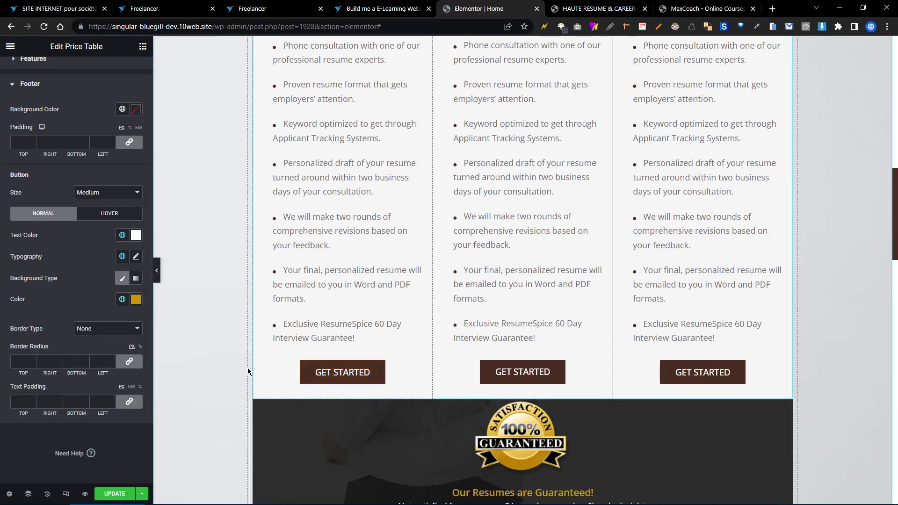
{"action": "left_click", "coordinate": [121, 300]}
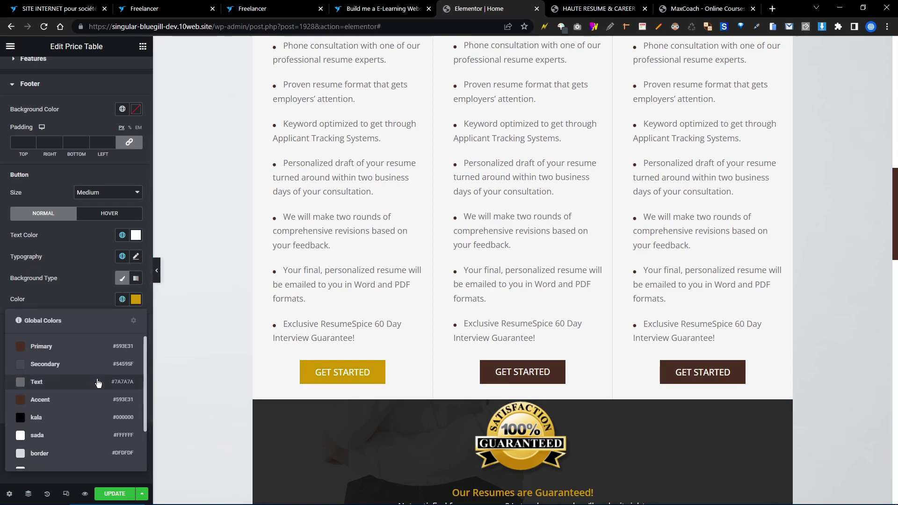
{"action": "left_click", "coordinate": [92, 405]}
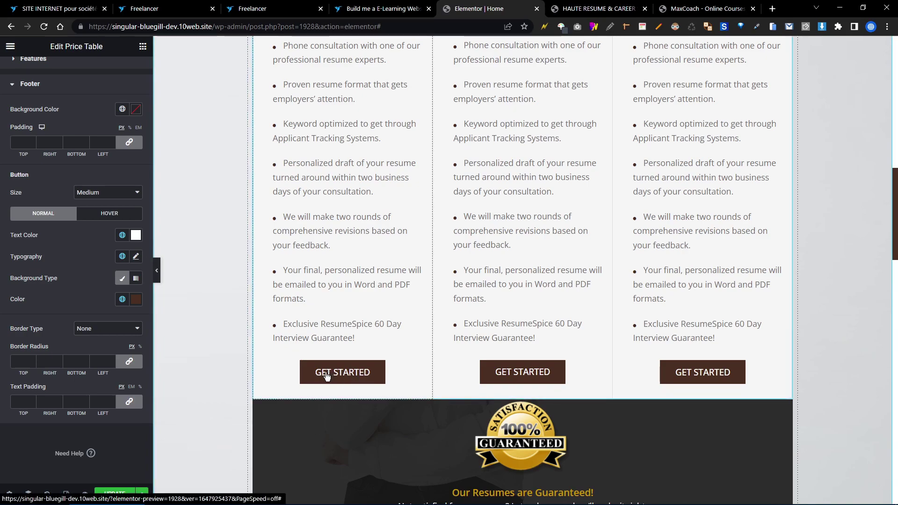
- Set the button hover background to the Gold global colour
{"action": "left_click", "coordinate": [106, 213]}
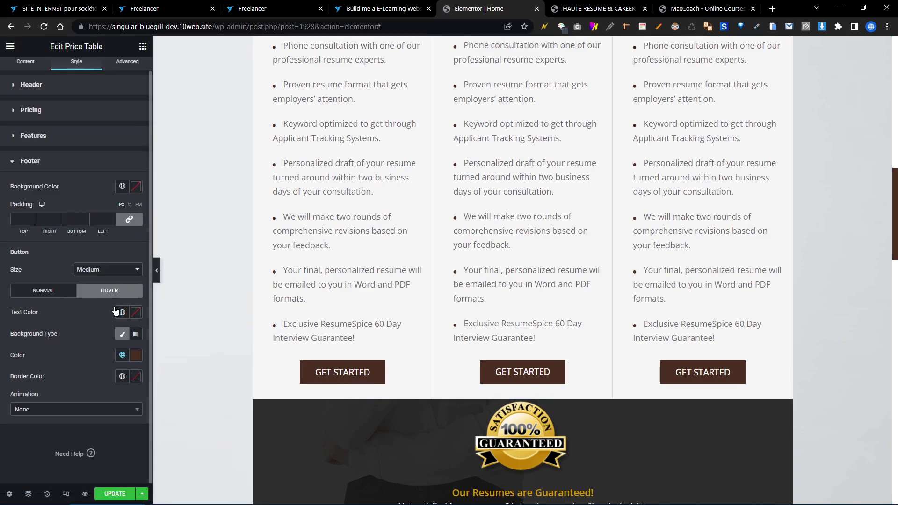
{"action": "left_click", "coordinate": [121, 357]}
{"action": "scroll", "coordinate": [77, 280], "scroll_direction": "down", "scroll_amount": 3}
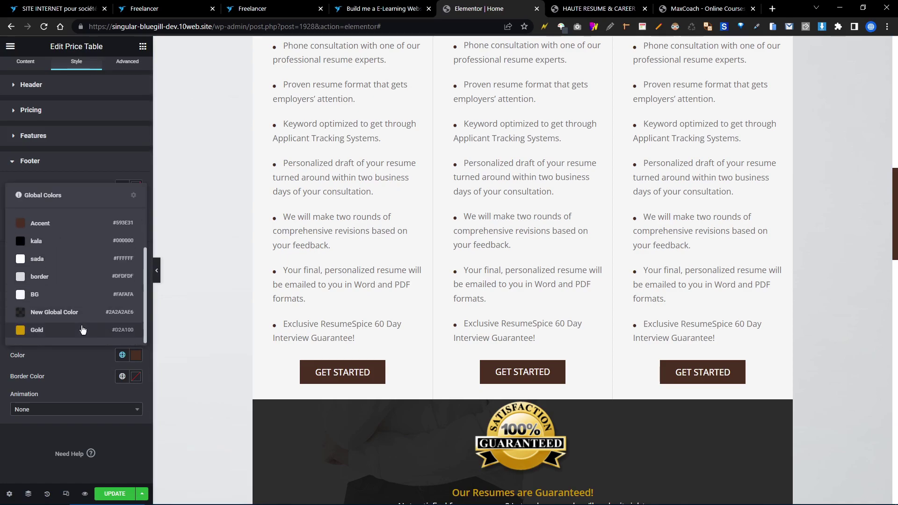
{"action": "left_click", "coordinate": [87, 337]}
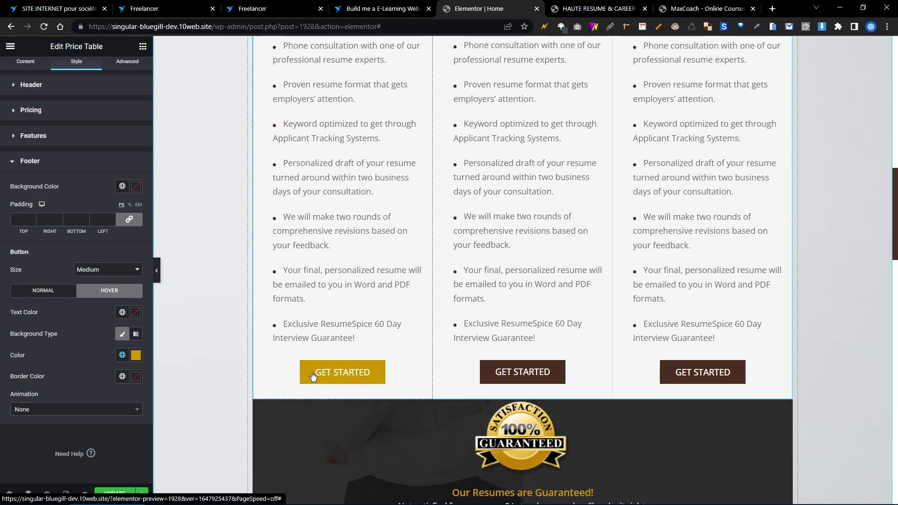
- After checking the Normal state, set the hover text colour to the black kala global colour
{"action": "left_click", "coordinate": [41, 291]}
{"action": "left_click", "coordinate": [121, 293]}
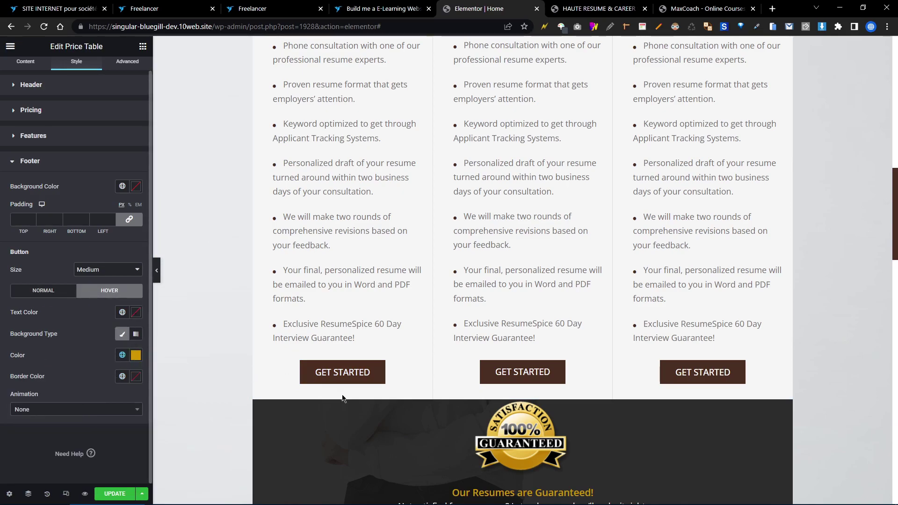
{"action": "left_click", "coordinate": [122, 314]}
{"action": "scroll", "coordinate": [102, 388], "scroll_direction": "down", "scroll_amount": 2}
{"action": "left_click", "coordinate": [95, 379]}
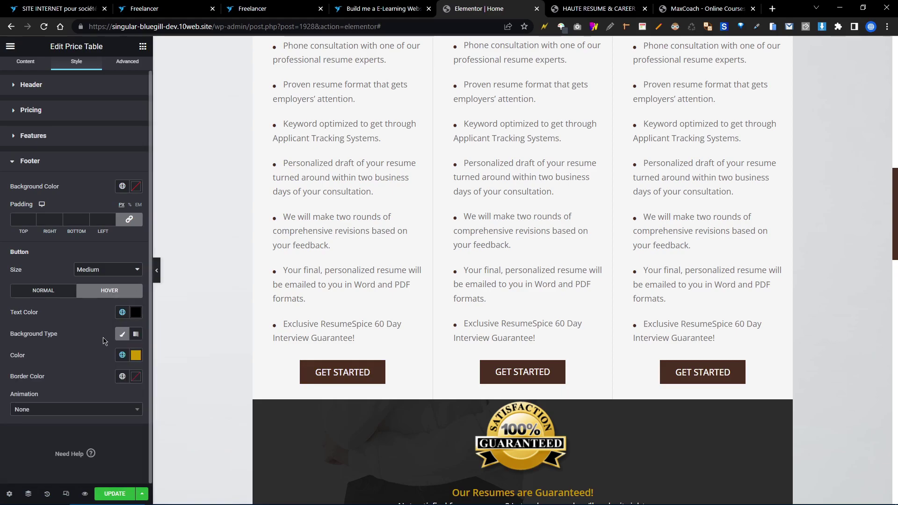
- Save the page with Ctrl+S to keep the new button colours
{"action": "scroll", "coordinate": [327, 366], "scroll_direction": "up", "scroll_amount": 6}
{"action": "scroll", "coordinate": [327, 366], "scroll_direction": "up", "scroll_amount": 5}
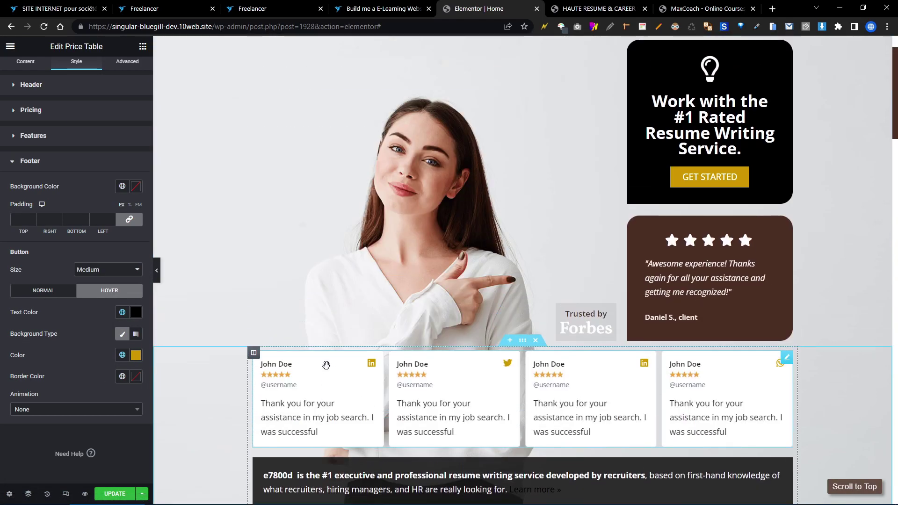
{"action": "scroll", "coordinate": [333, 362], "scroll_direction": "down", "scroll_amount": 10}
{"action": "scroll", "coordinate": [323, 360], "scroll_direction": "down", "scroll_amount": 1}
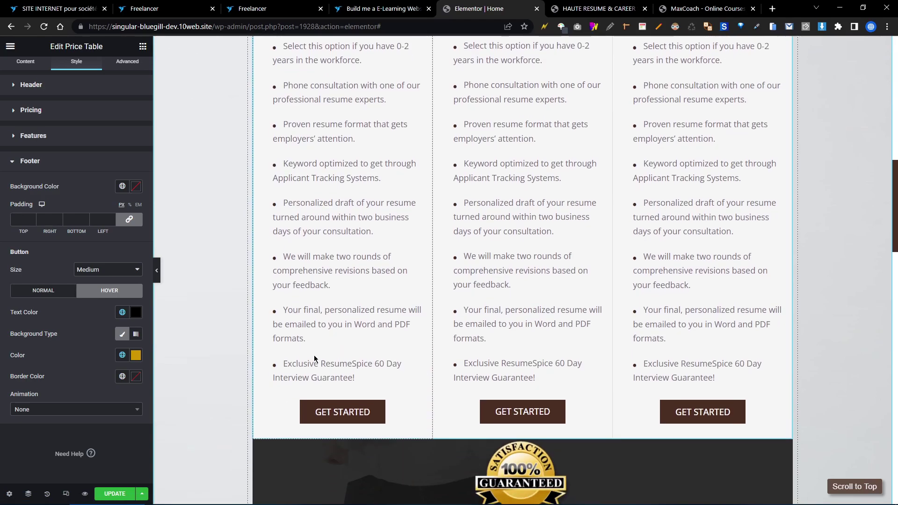
{"action": "key", "text": "ctrl+s"}
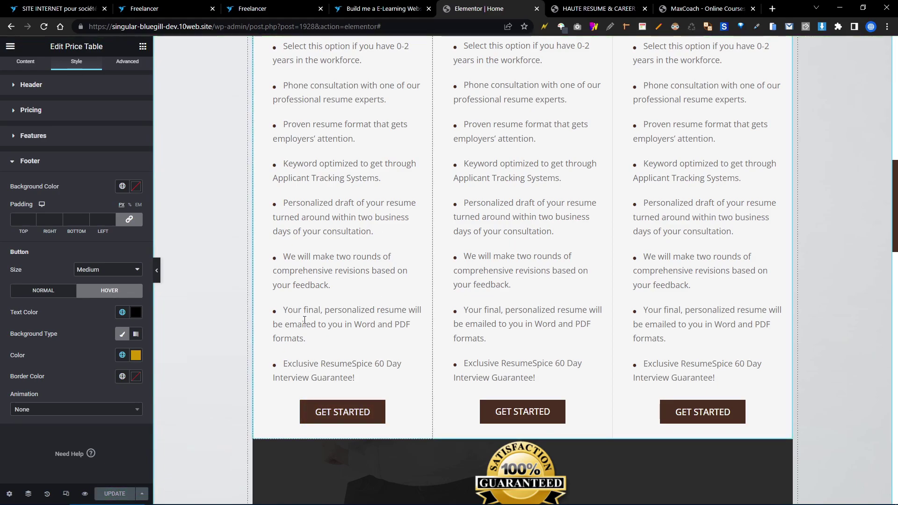
- Scroll the preview down to the dark service icon box cards
{"action": "scroll", "coordinate": [320, 336], "scroll_direction": "up", "scroll_amount": 15}
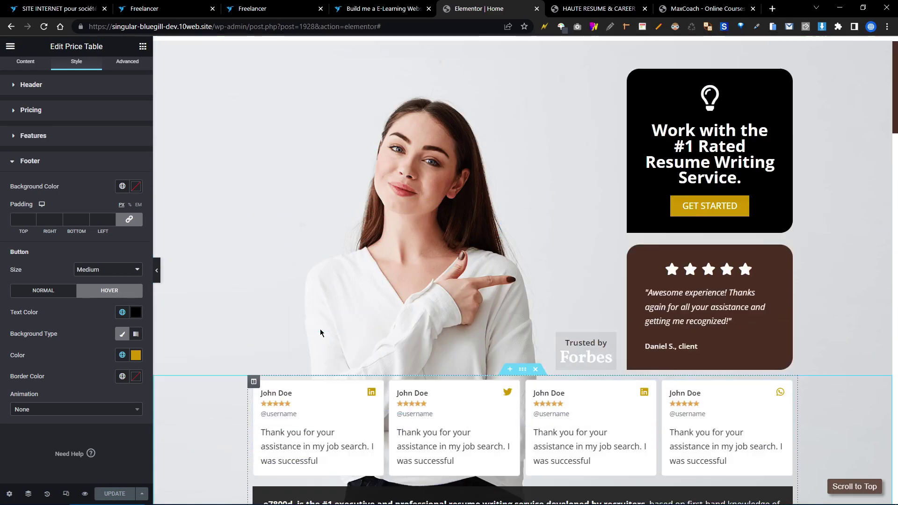
{"action": "scroll", "coordinate": [395, 229], "scroll_direction": "down", "scroll_amount": 10}
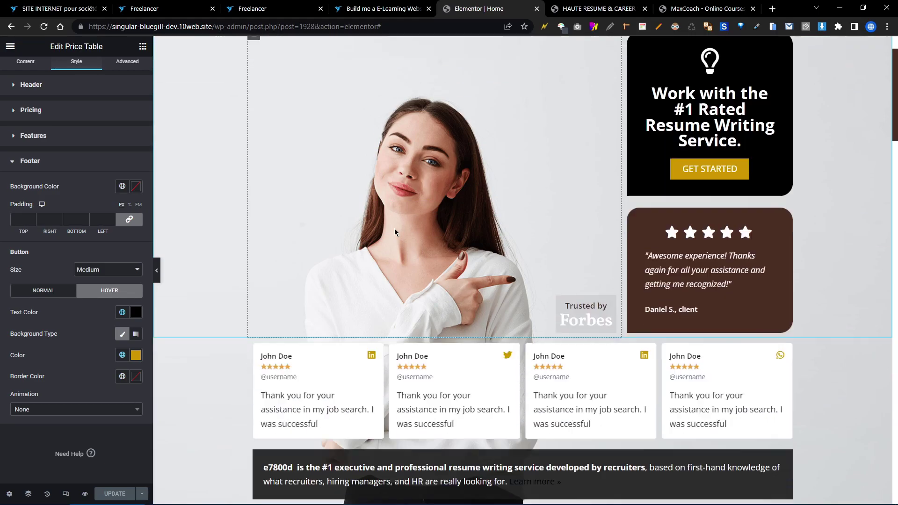
{"action": "scroll", "coordinate": [394, 228], "scroll_direction": "down", "scroll_amount": 5}
{"action": "scroll", "coordinate": [394, 229], "scroll_direction": "up", "scroll_amount": 8}
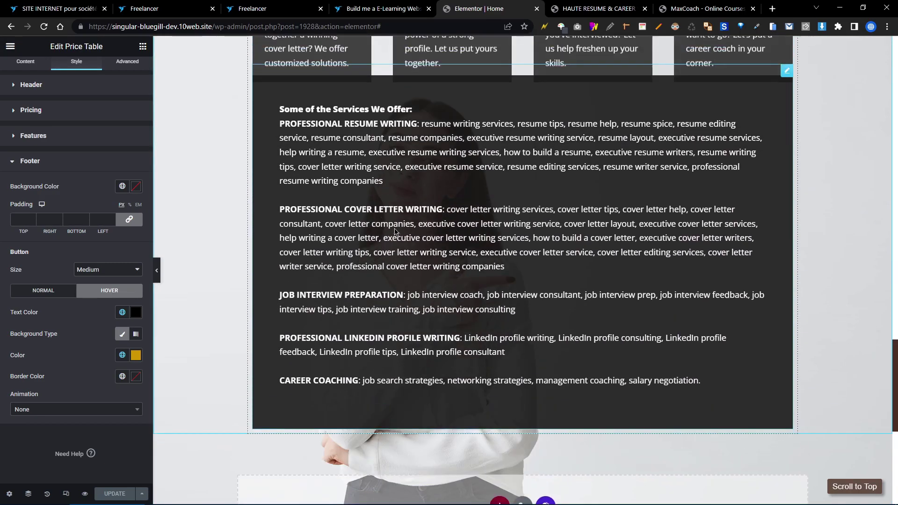
{"action": "scroll", "coordinate": [394, 232], "scroll_direction": "up", "scroll_amount": 3}
{"action": "scroll", "coordinate": [394, 232], "scroll_direction": "down", "scroll_amount": 5}
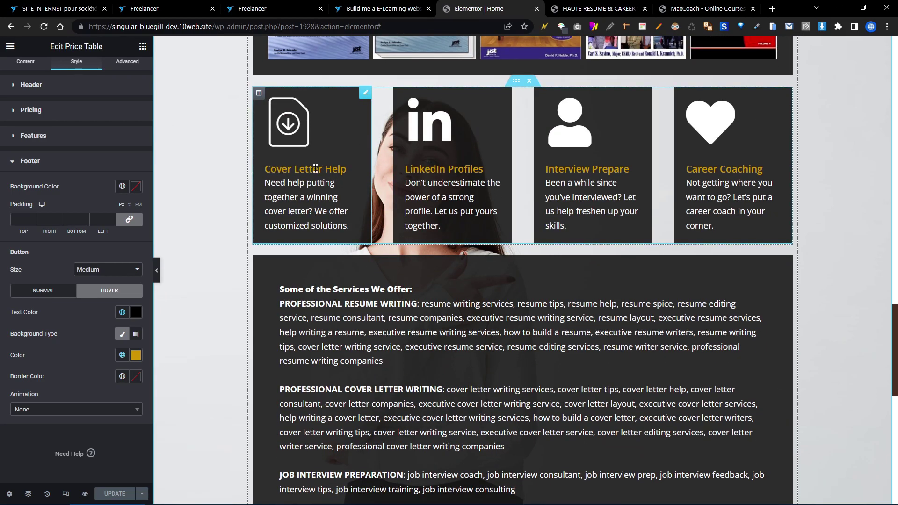
- Open the Cover Letter Help icon box for editing and review its title and description styling
{"action": "left_click", "coordinate": [364, 97]}
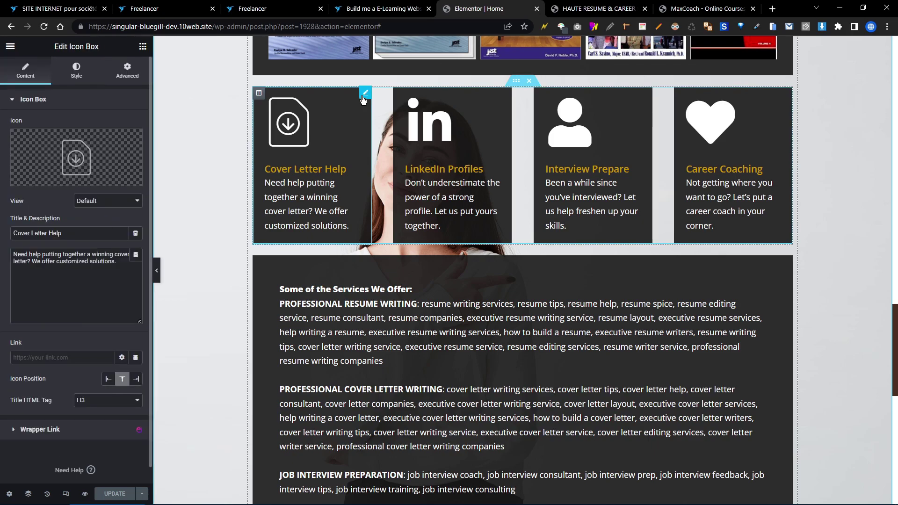
{"action": "right_click", "coordinate": [364, 98]}
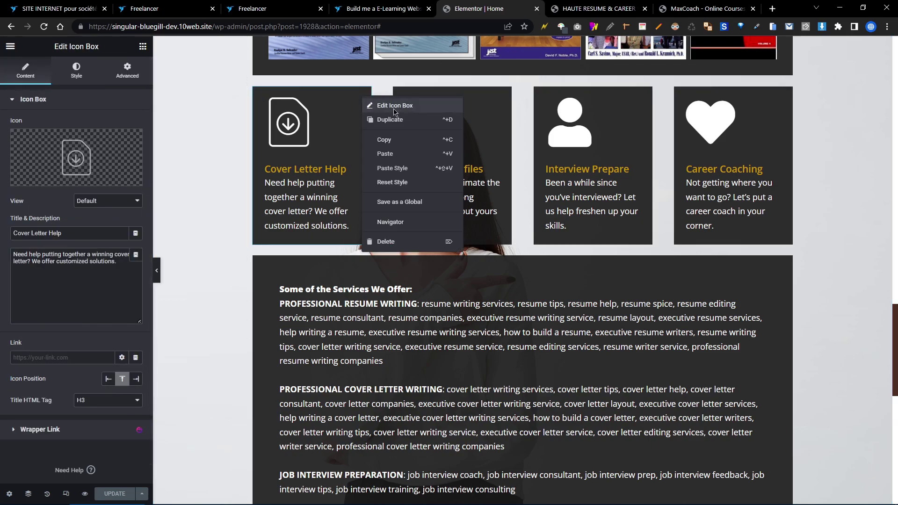
{"action": "left_click", "coordinate": [411, 106]}
{"action": "left_click", "coordinate": [78, 74]}
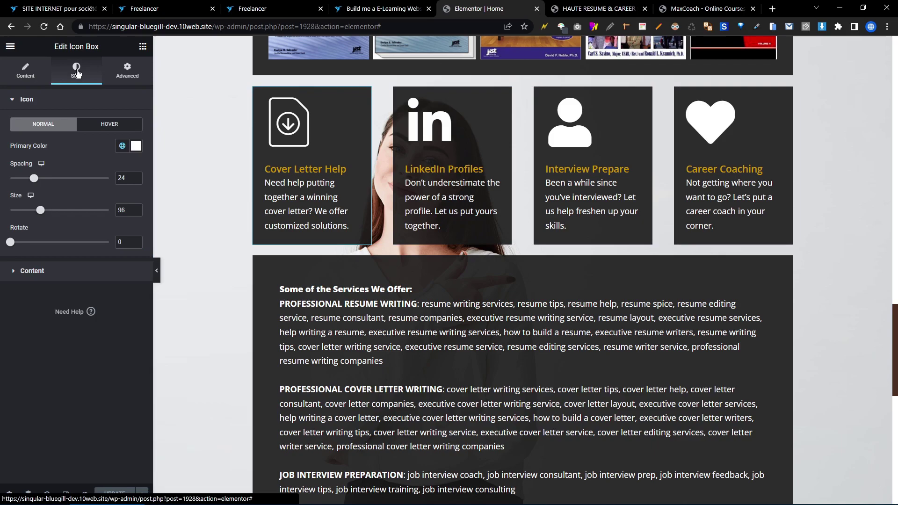
{"action": "left_click", "coordinate": [72, 271]}
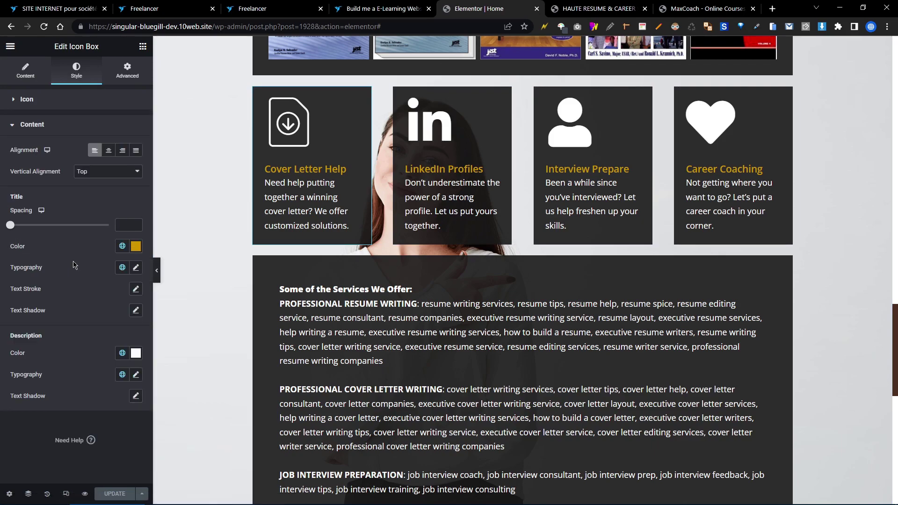
- Expand the Background section in the icon box's Advanced settings
{"action": "left_click", "coordinate": [116, 75]}
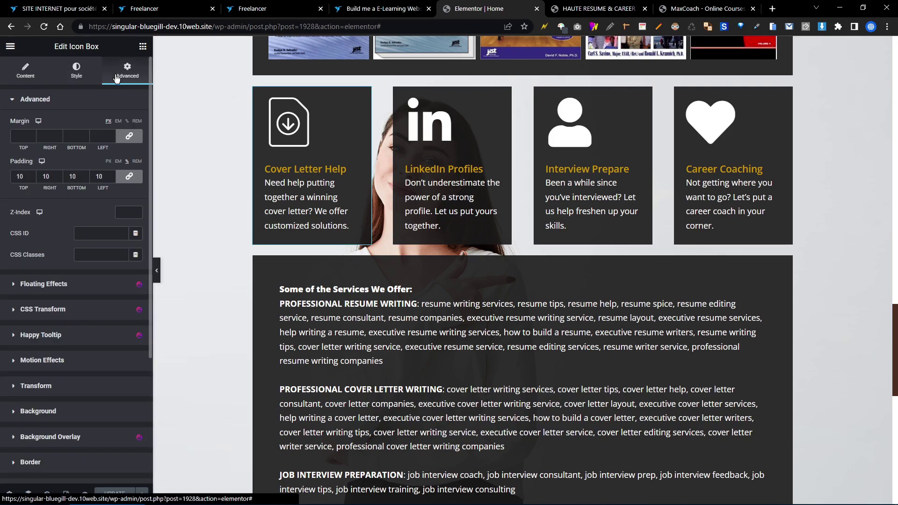
{"action": "left_click", "coordinate": [104, 99]}
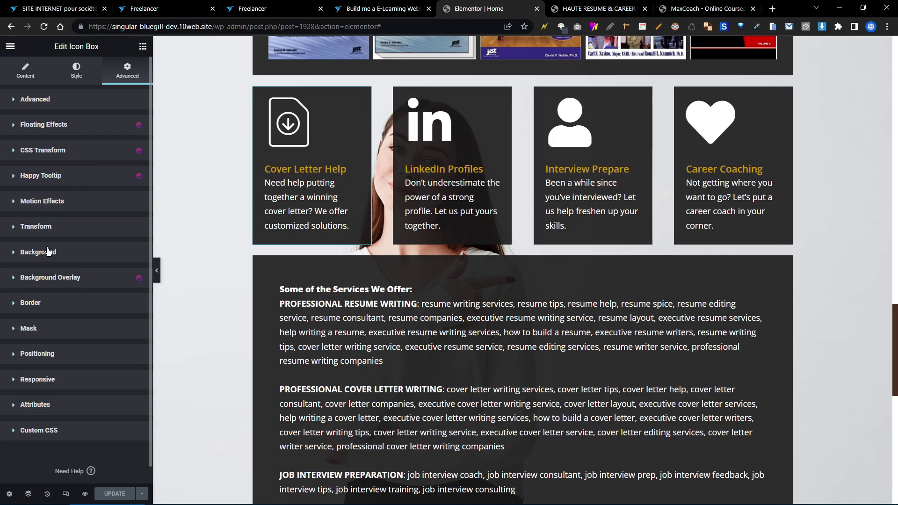
{"action": "left_click", "coordinate": [48, 252]}
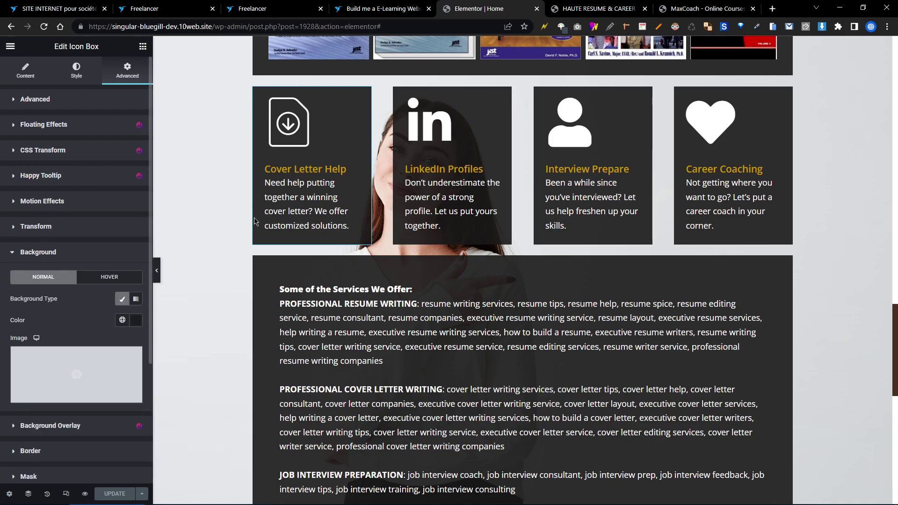
{"action": "left_click", "coordinate": [136, 320]}
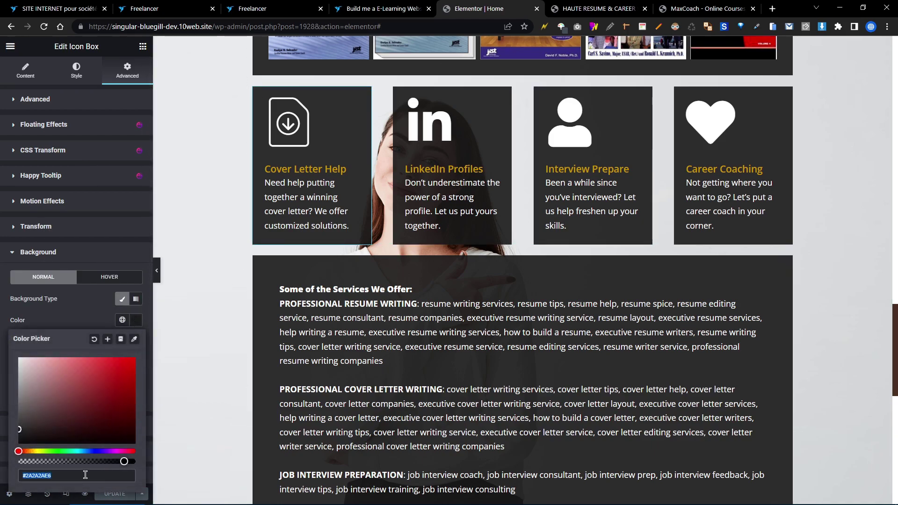
{"action": "right_click", "coordinate": [85, 475]}
{"action": "left_click", "coordinate": [111, 262]}
{"action": "left_click_drag", "start_coordinate": [101, 372], "coordinate": [80, 420]}
{"action": "right_click", "coordinate": [59, 477]}
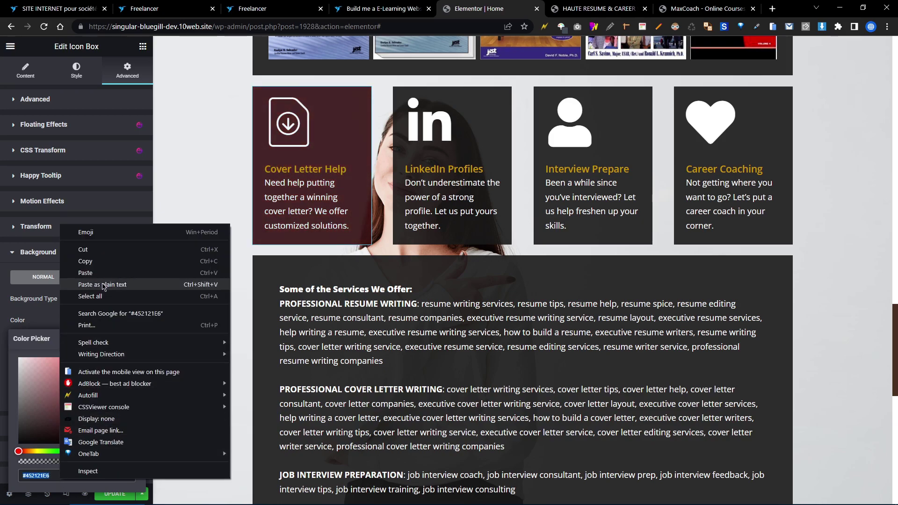
{"action": "left_click", "coordinate": [75, 284]}
{"action": "left_click", "coordinate": [73, 311]}
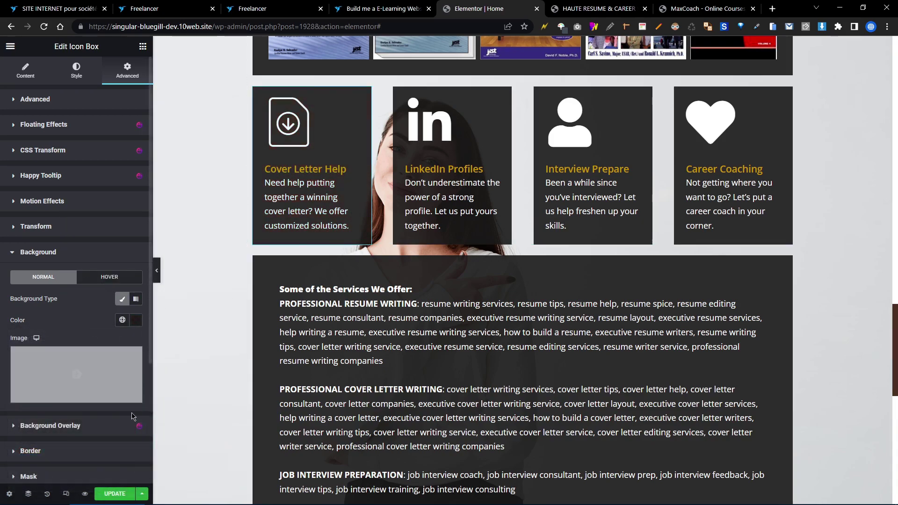
- Save the page with UPDATE and scroll back to the pricing table's GET STARTED buttons
{"action": "left_click", "coordinate": [113, 492]}
{"action": "scroll", "coordinate": [302, 223], "scroll_direction": "up", "scroll_amount": 20}
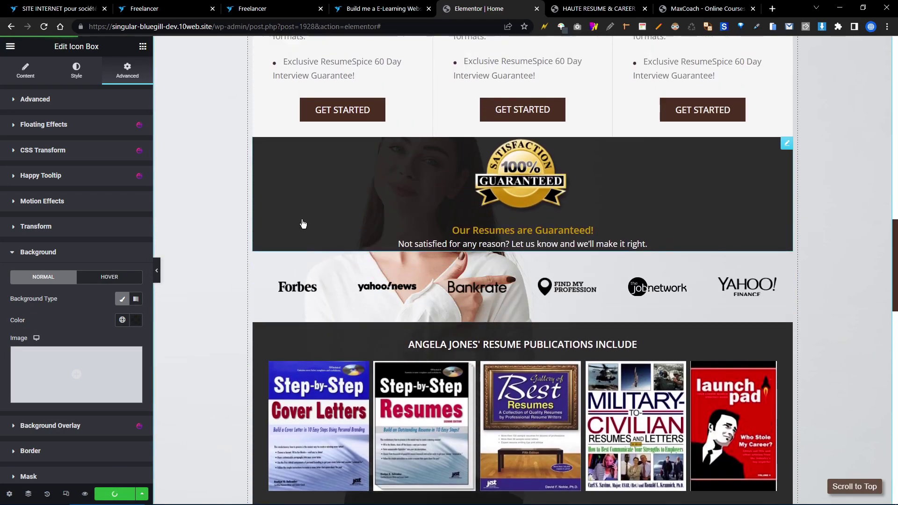
{"action": "scroll", "coordinate": [302, 223], "scroll_direction": "down", "scroll_amount": 10}
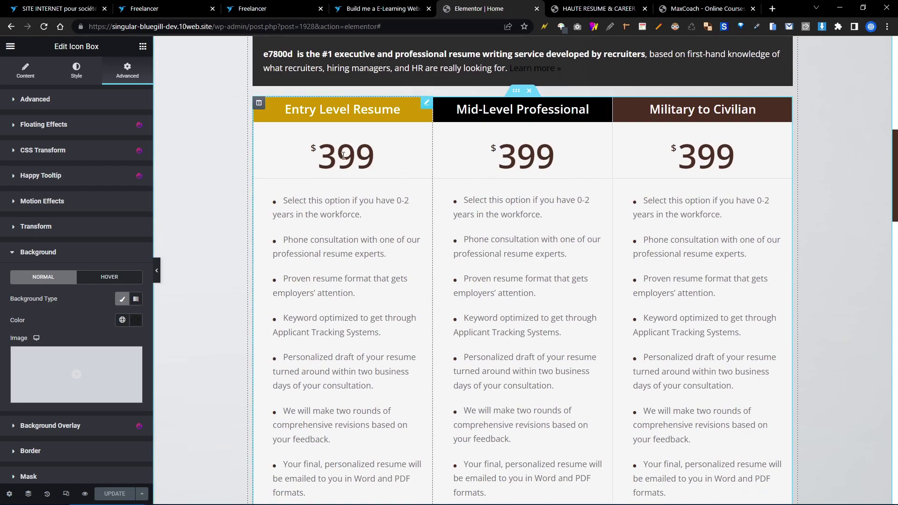
{"action": "scroll", "coordinate": [344, 156], "scroll_direction": "up", "scroll_amount": 1}
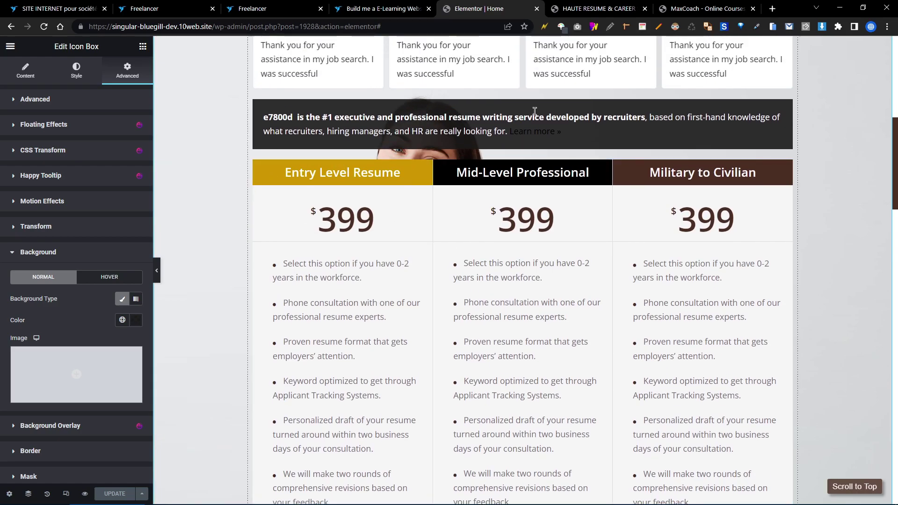
{"action": "scroll", "coordinate": [535, 111], "scroll_direction": "down", "scroll_amount": 4}
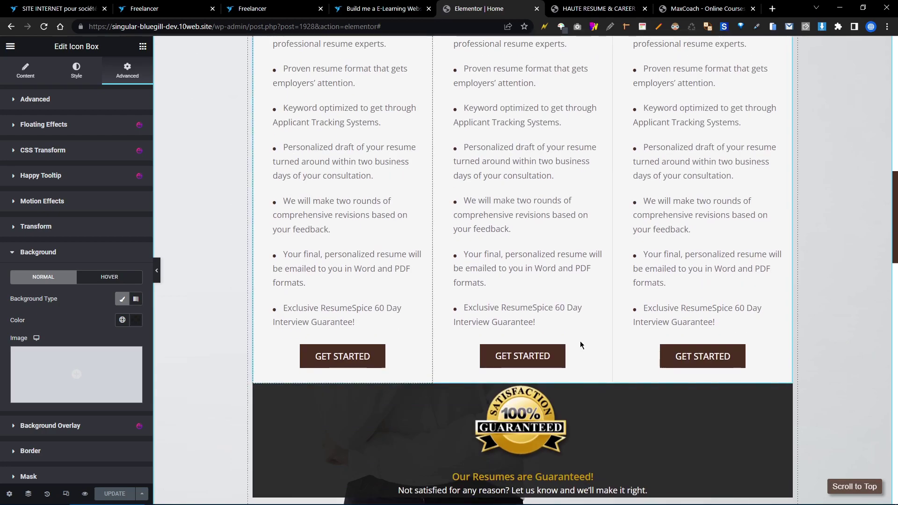